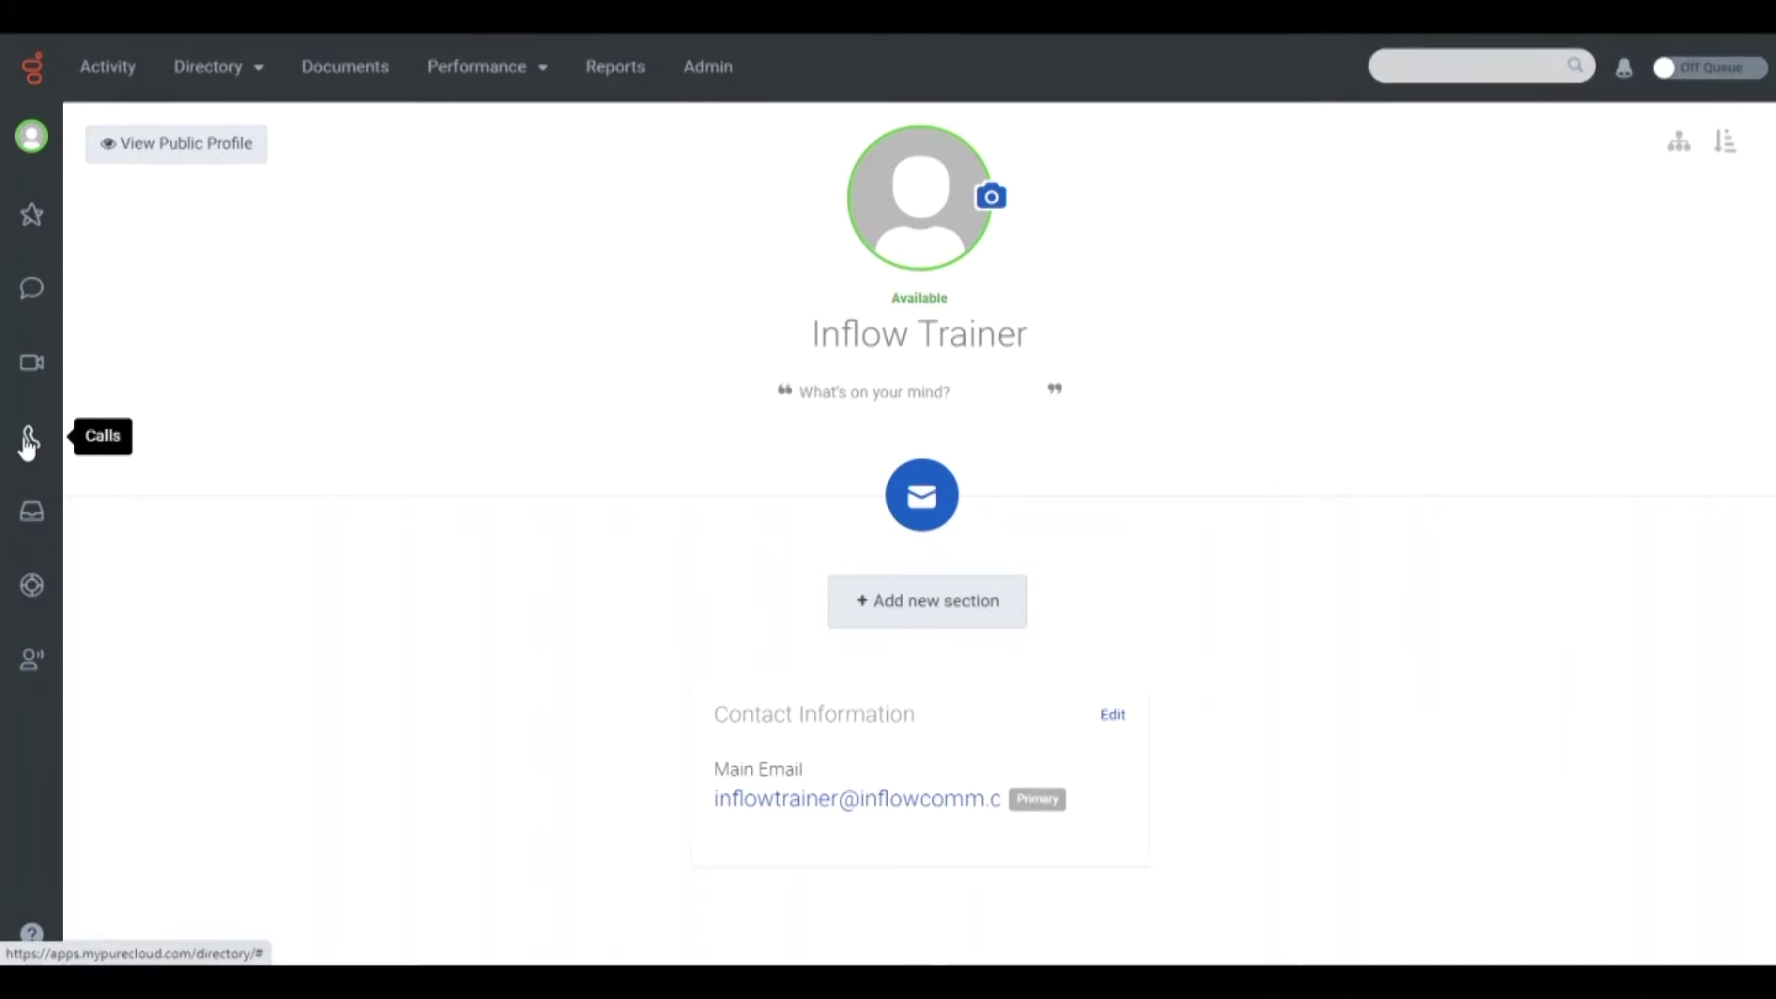
Open the Calls panel with its dialpad and show the phone call and fax options
click(29, 441)
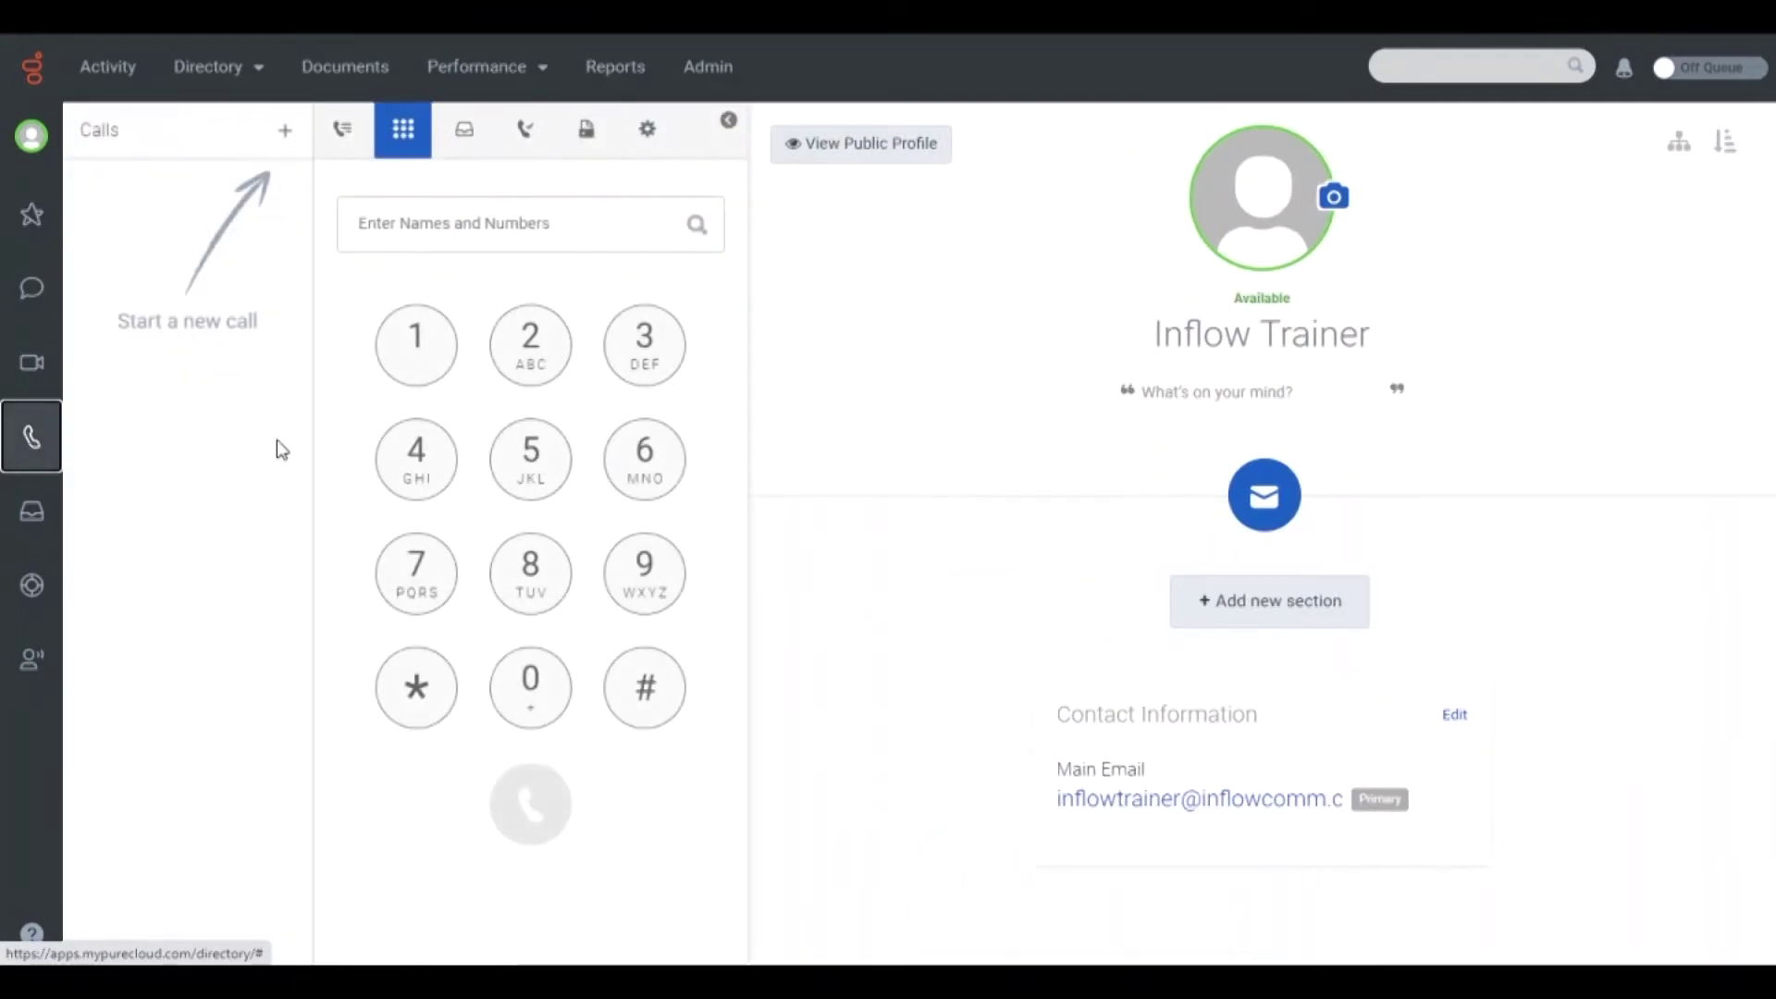
click(284, 134)
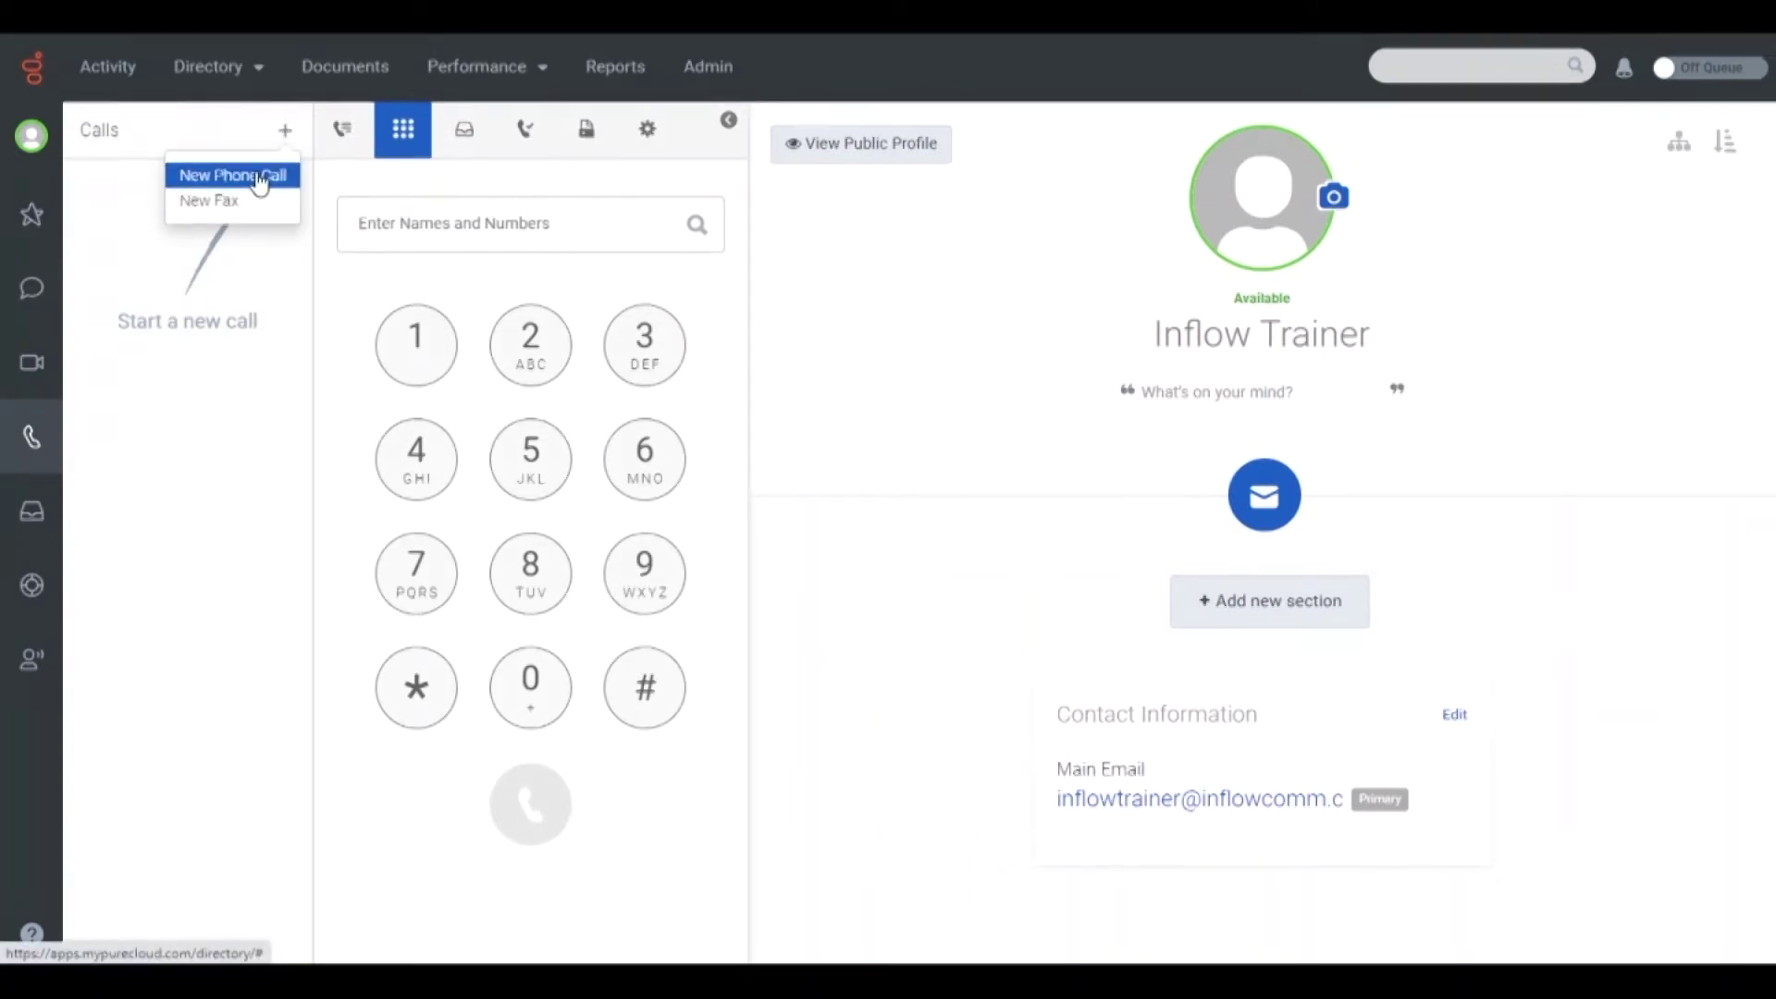
click(428, 219)
click(439, 225)
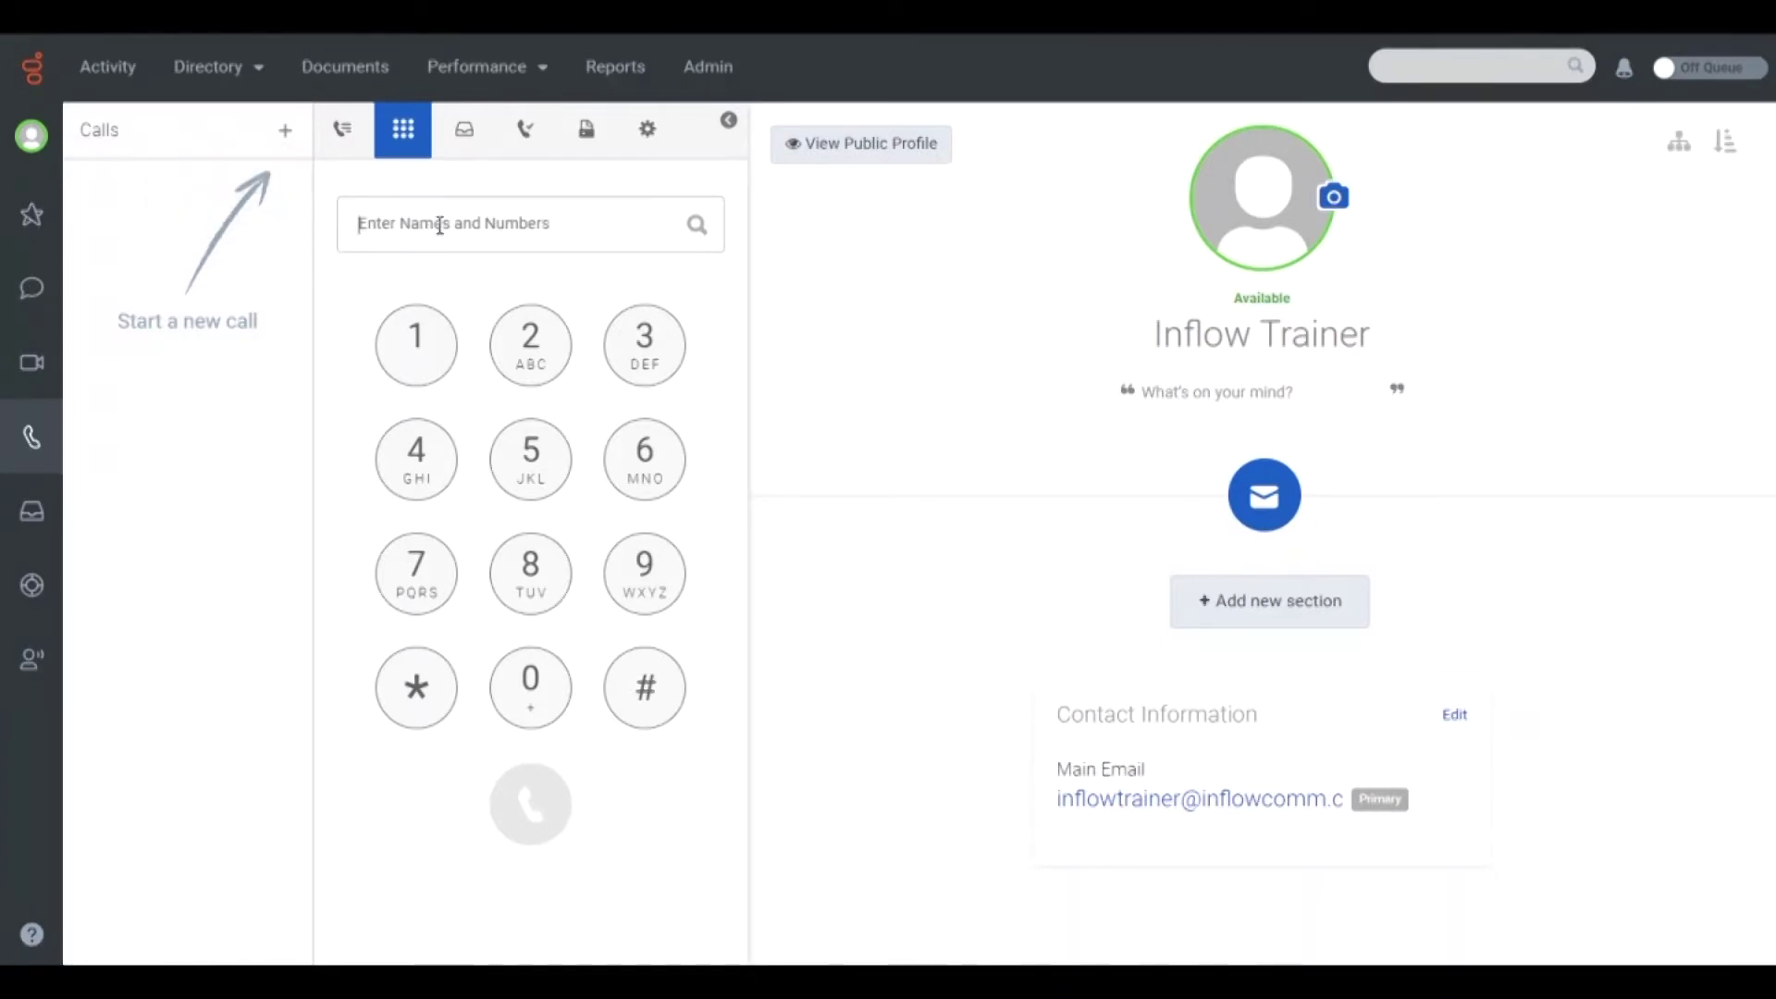
text(INFOW)
key(BackSpace)
key(BackSpace)
key(BackSpace)
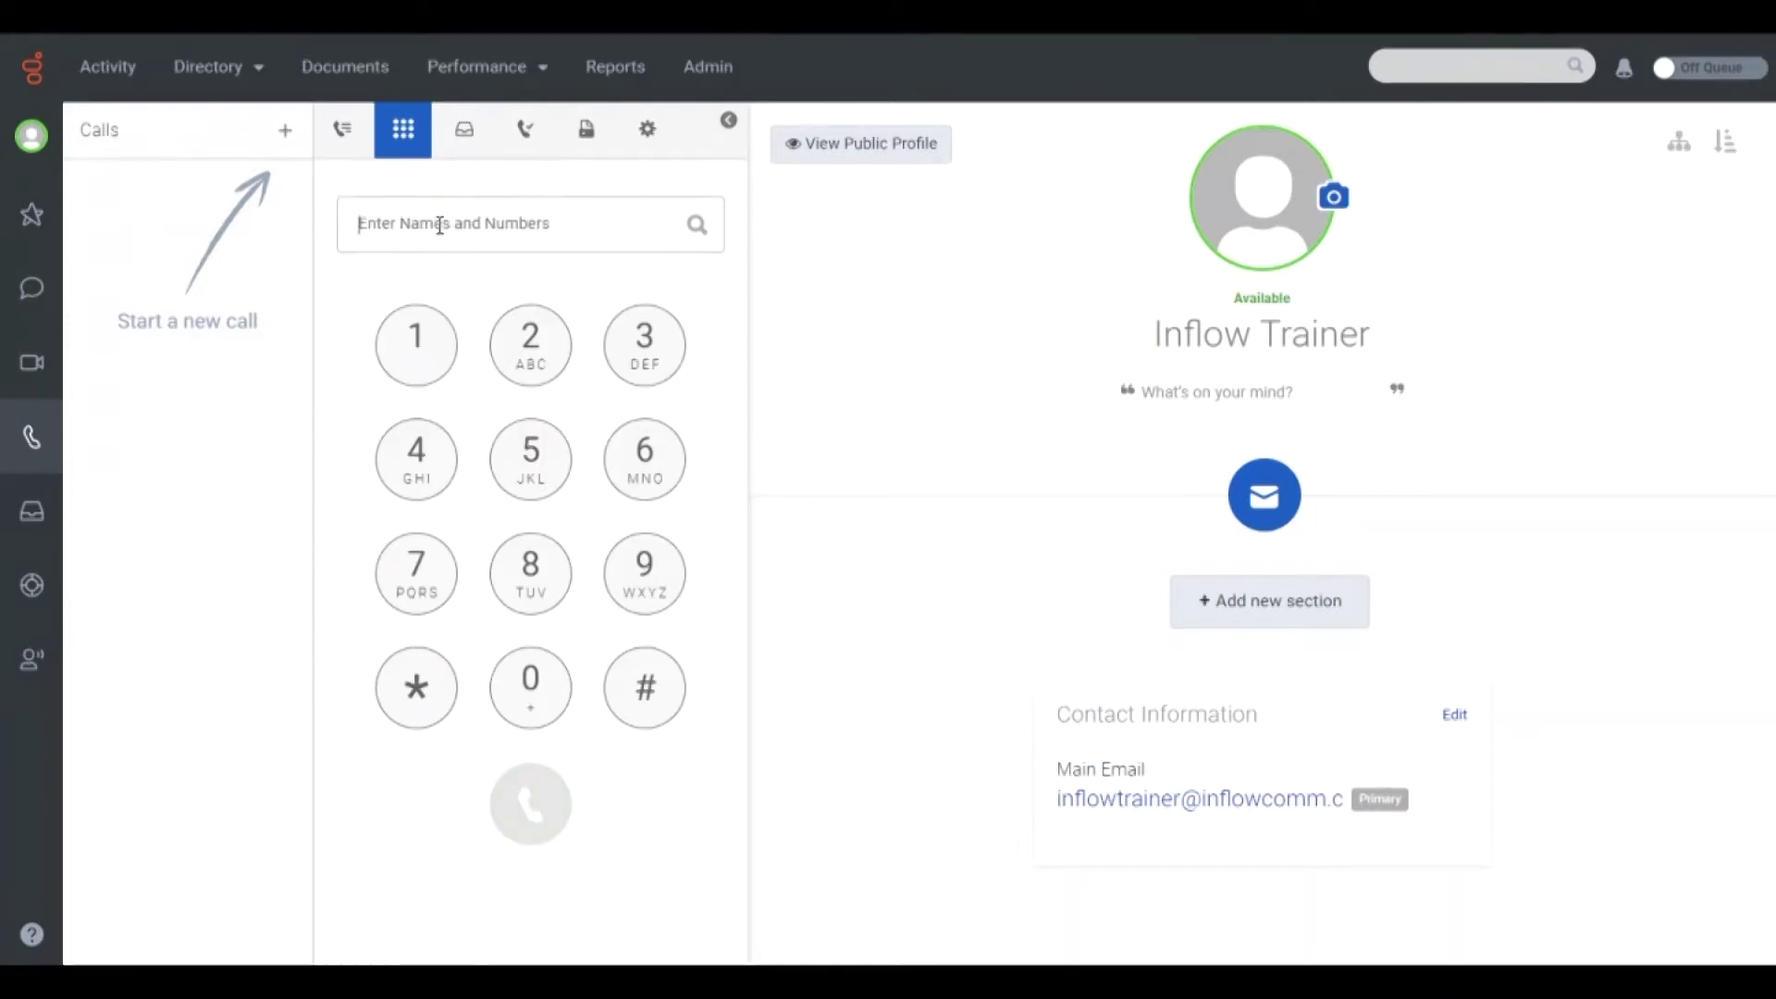
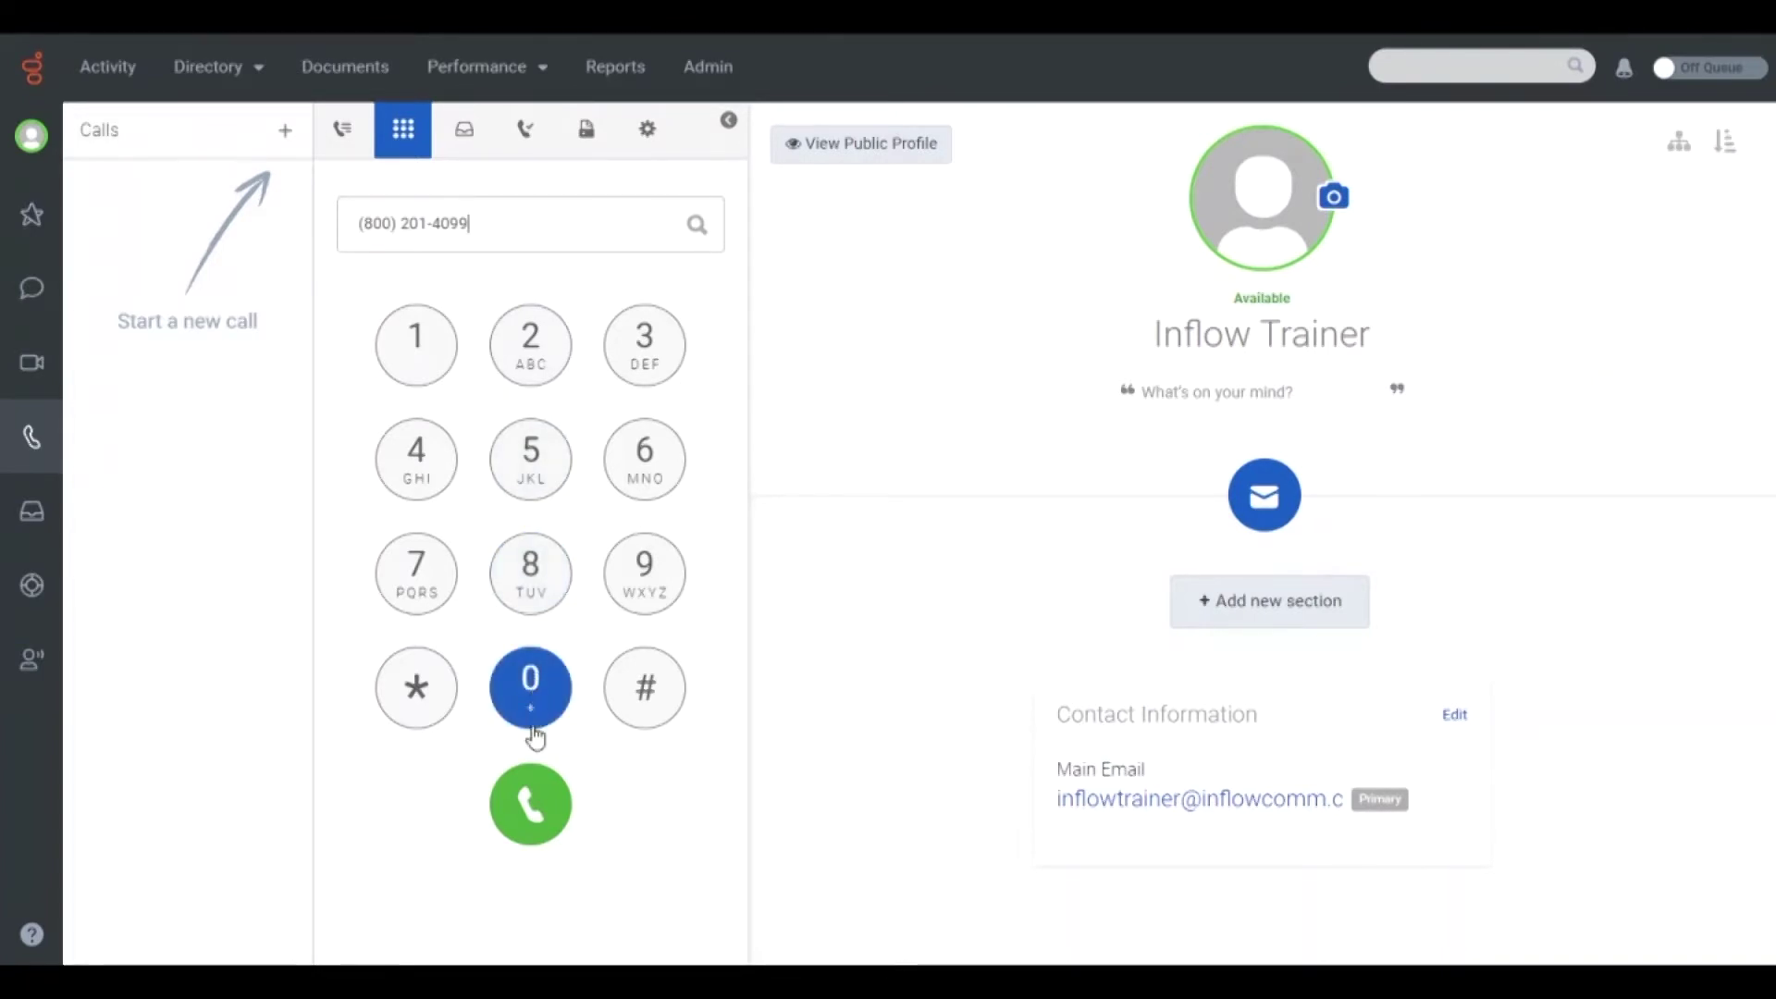
click(531, 812)
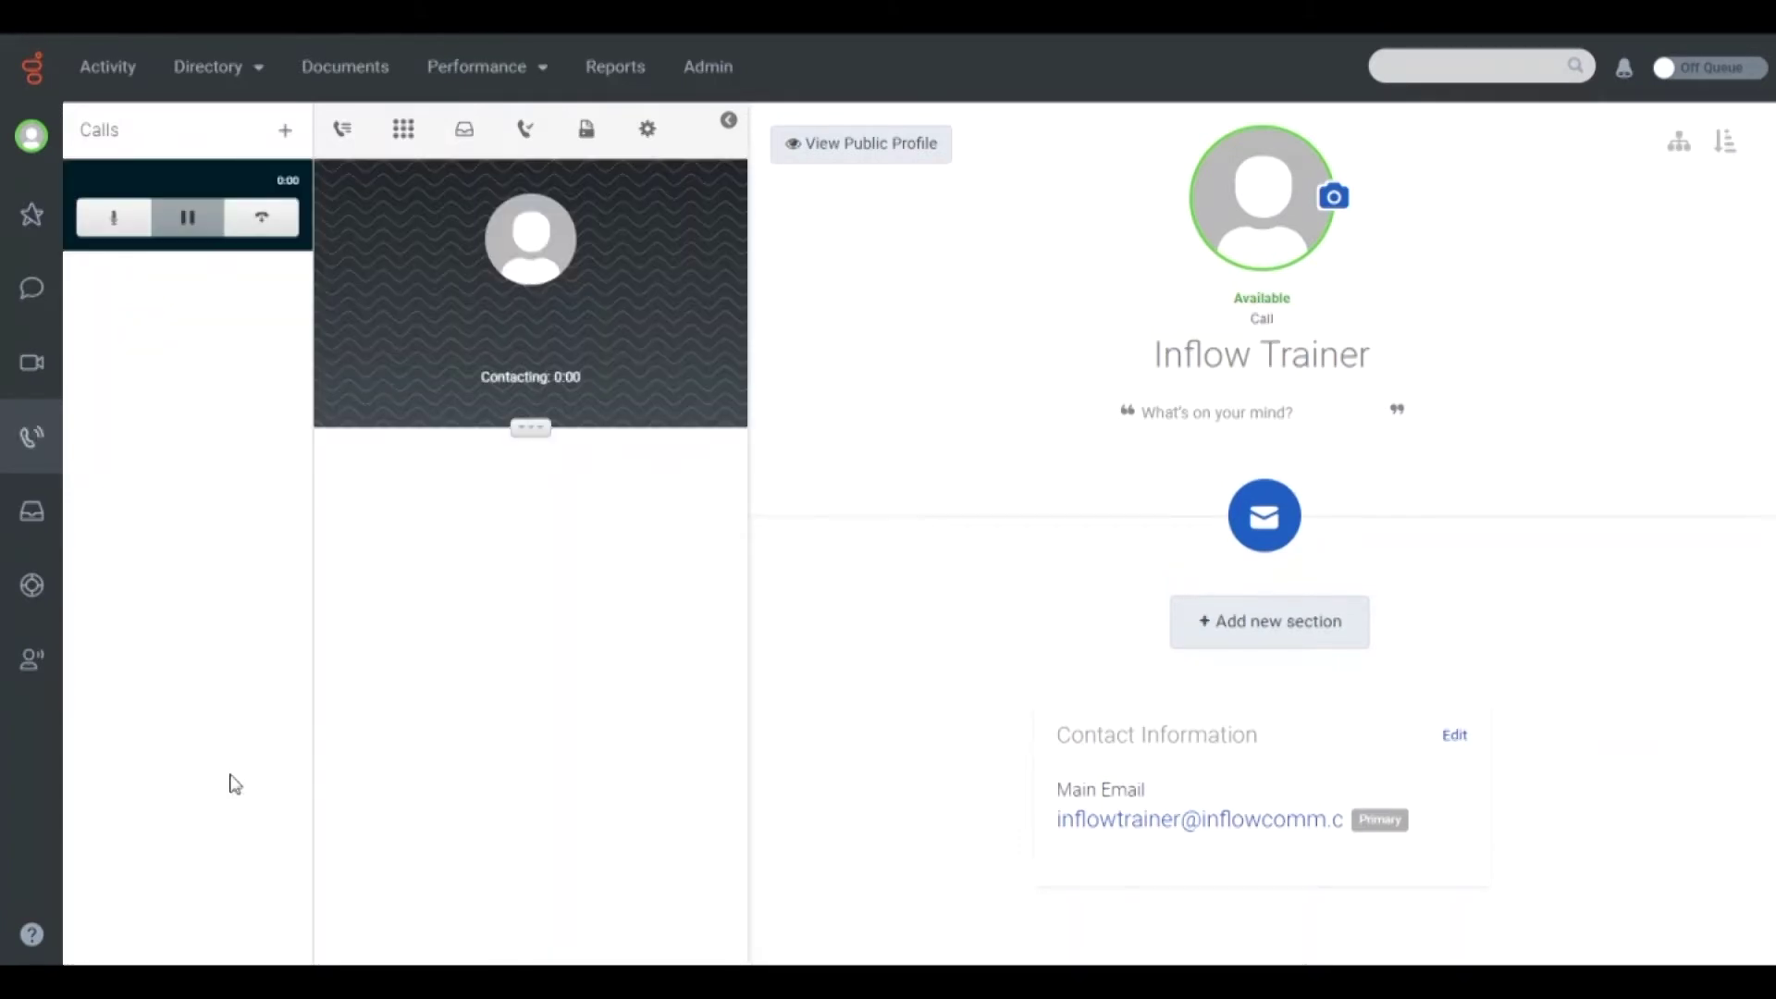
click(113, 223)
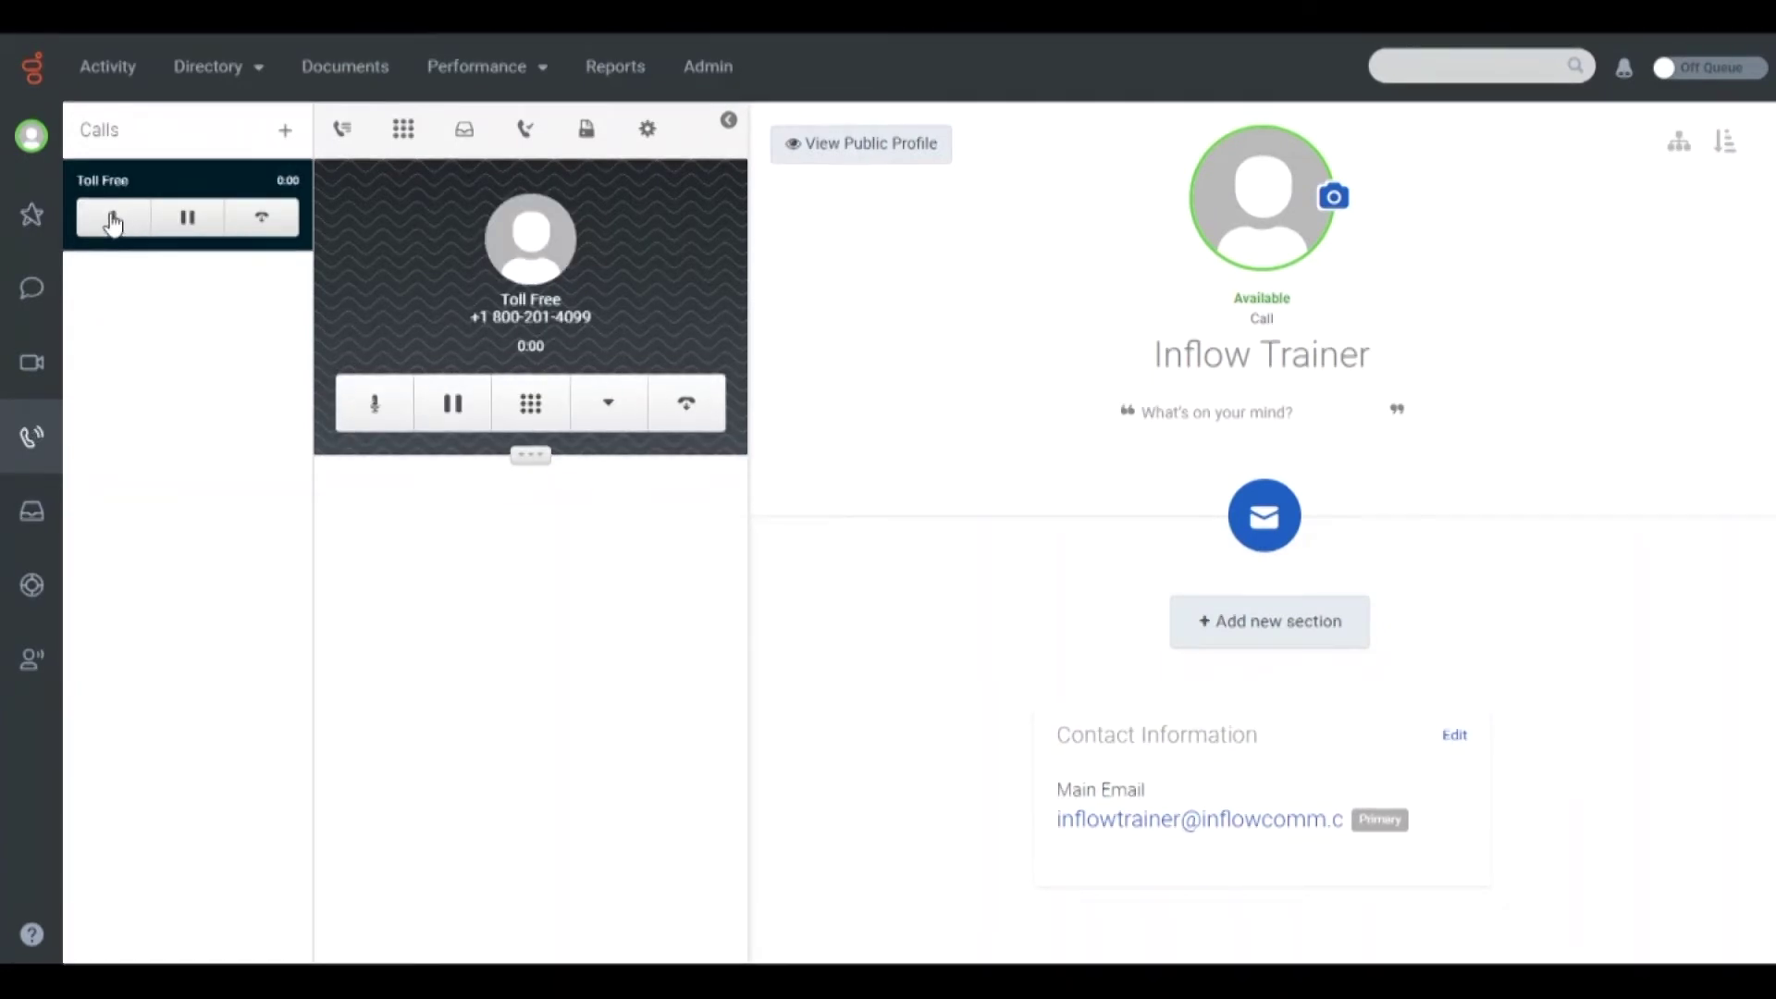
click(190, 223)
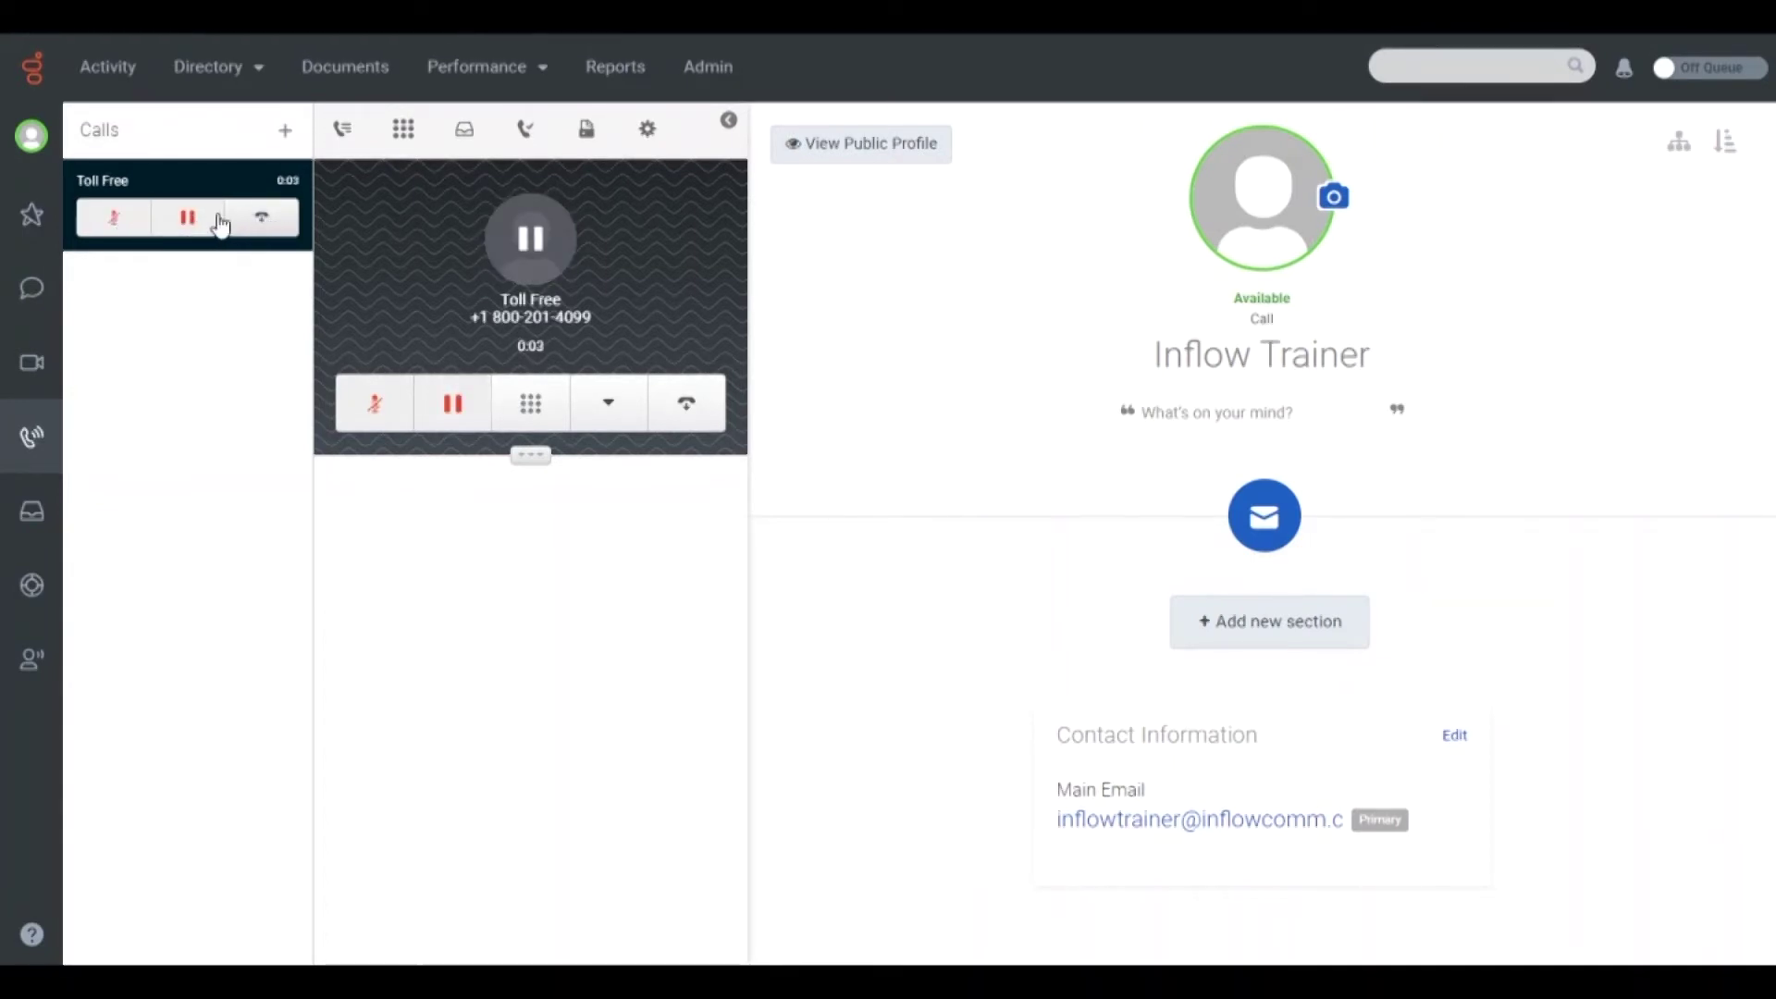
click(188, 217)
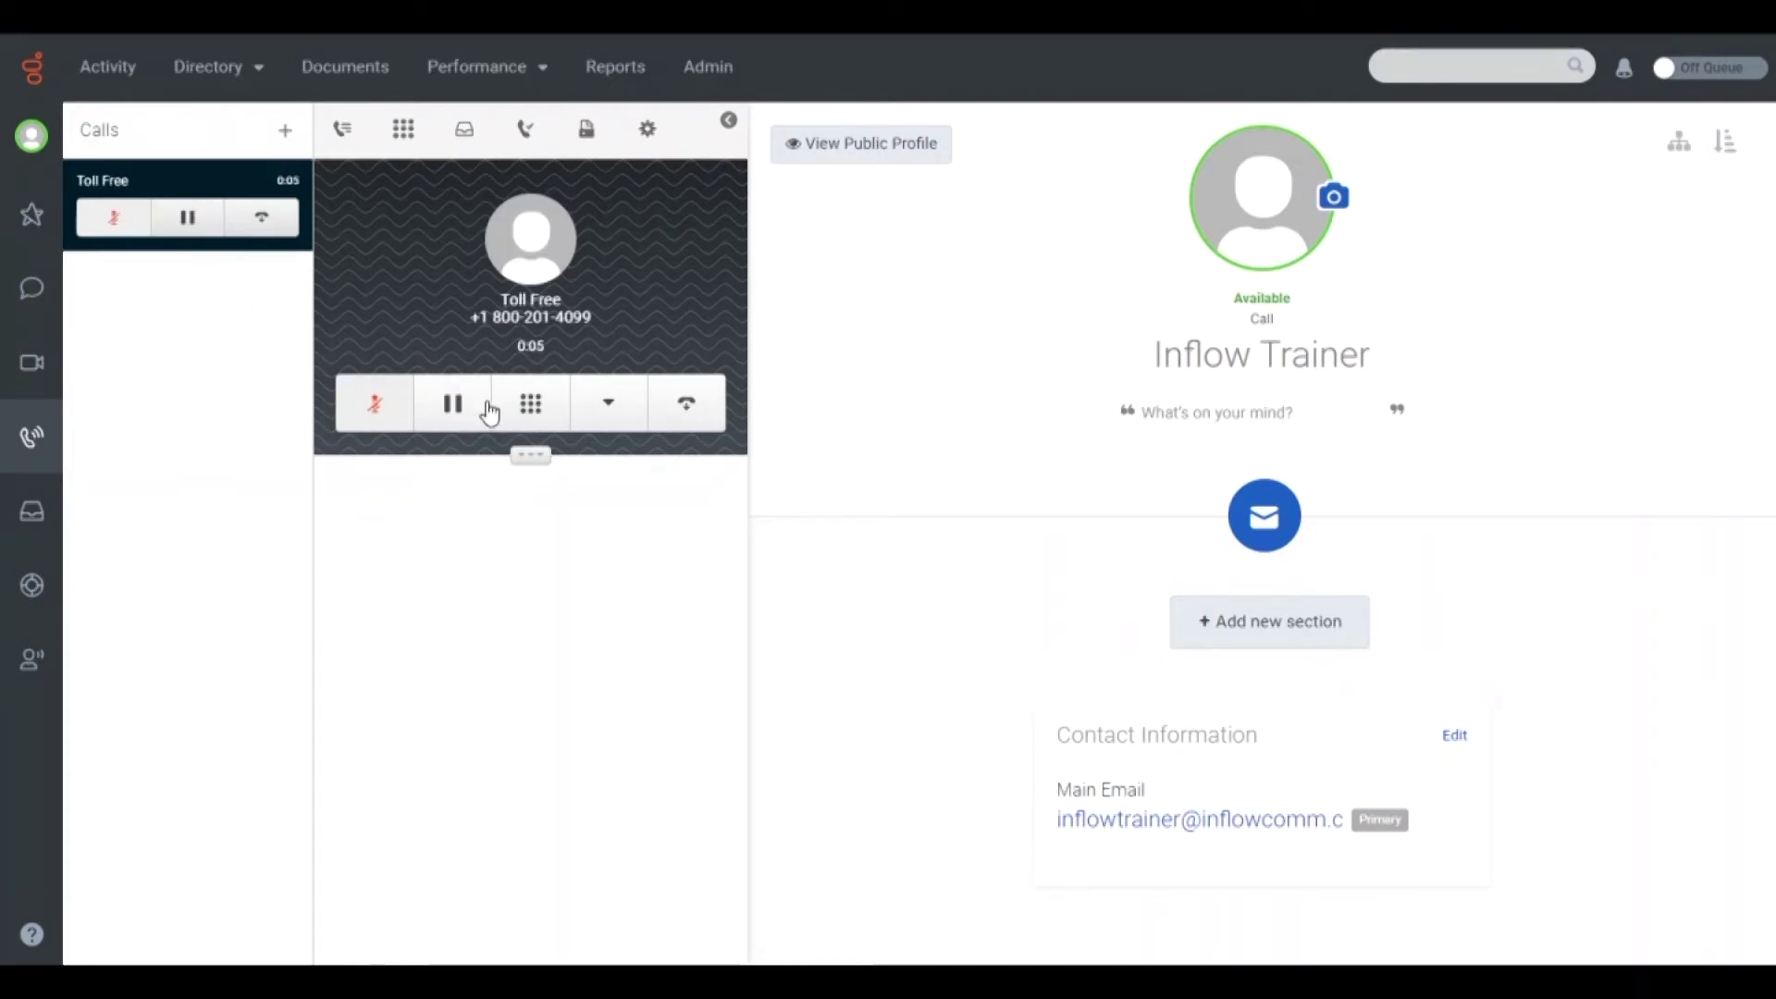
click(530, 404)
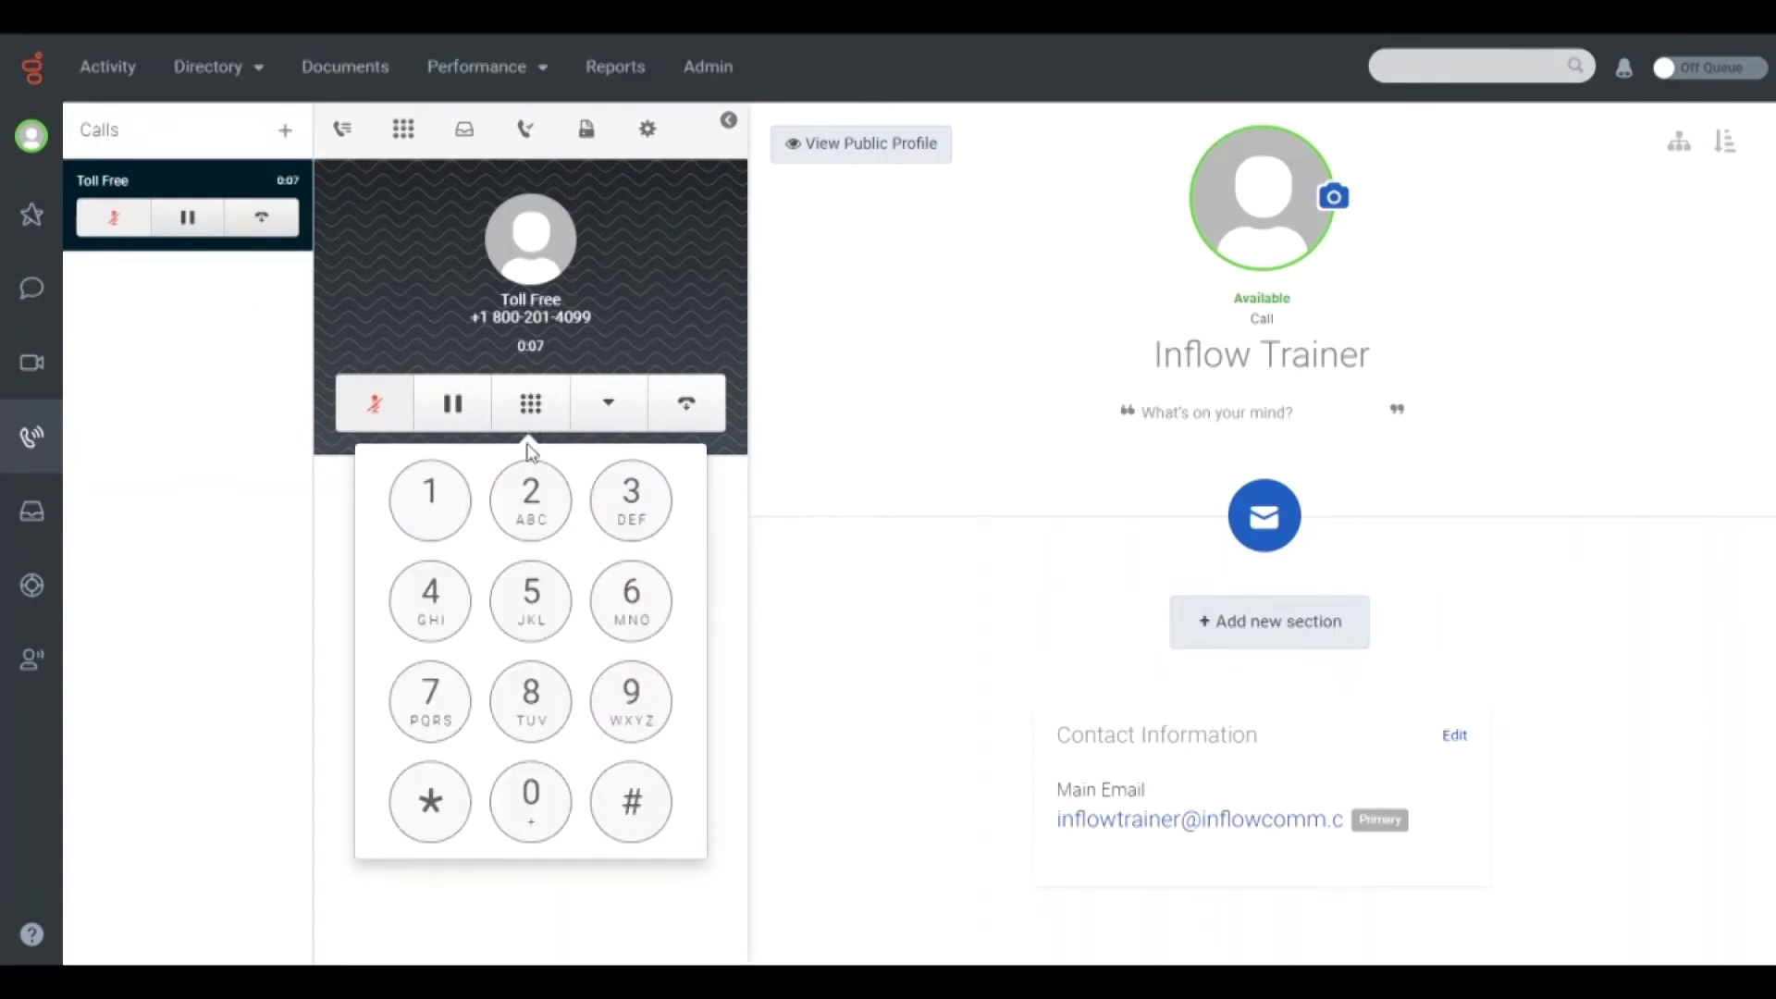
click(611, 404)
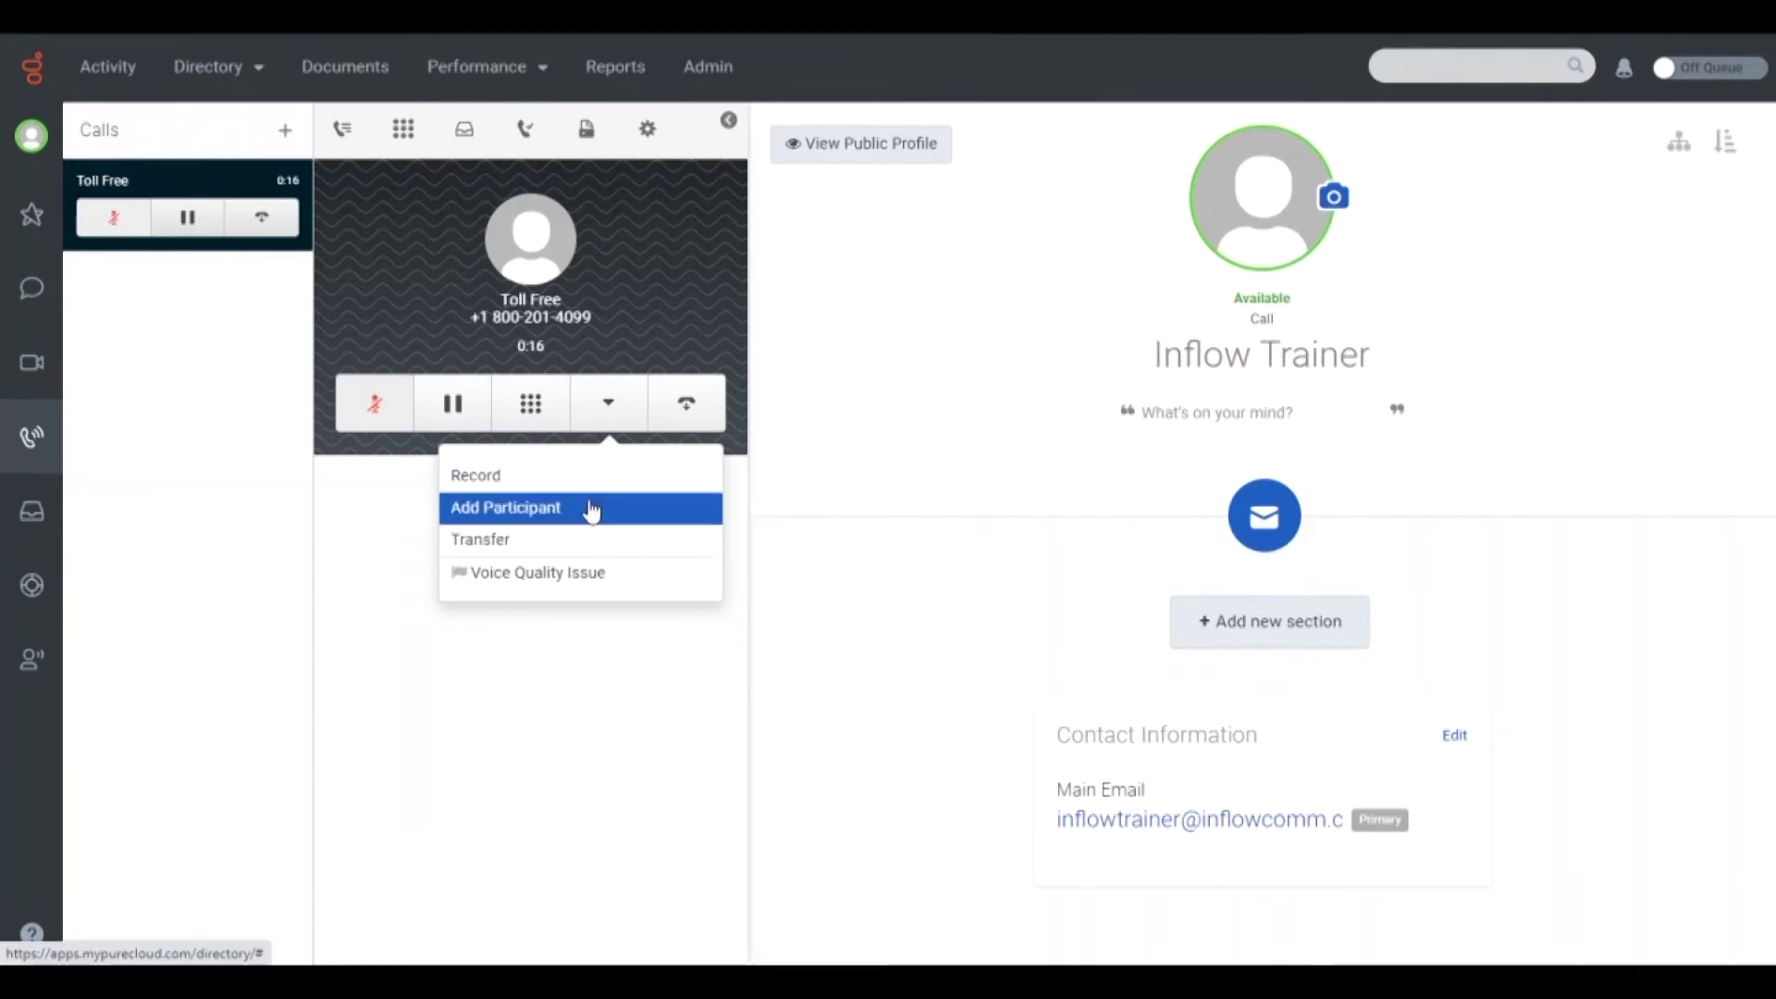
Close the Calls panel and reopen call history with the phone call and fax menu
click(43, 447)
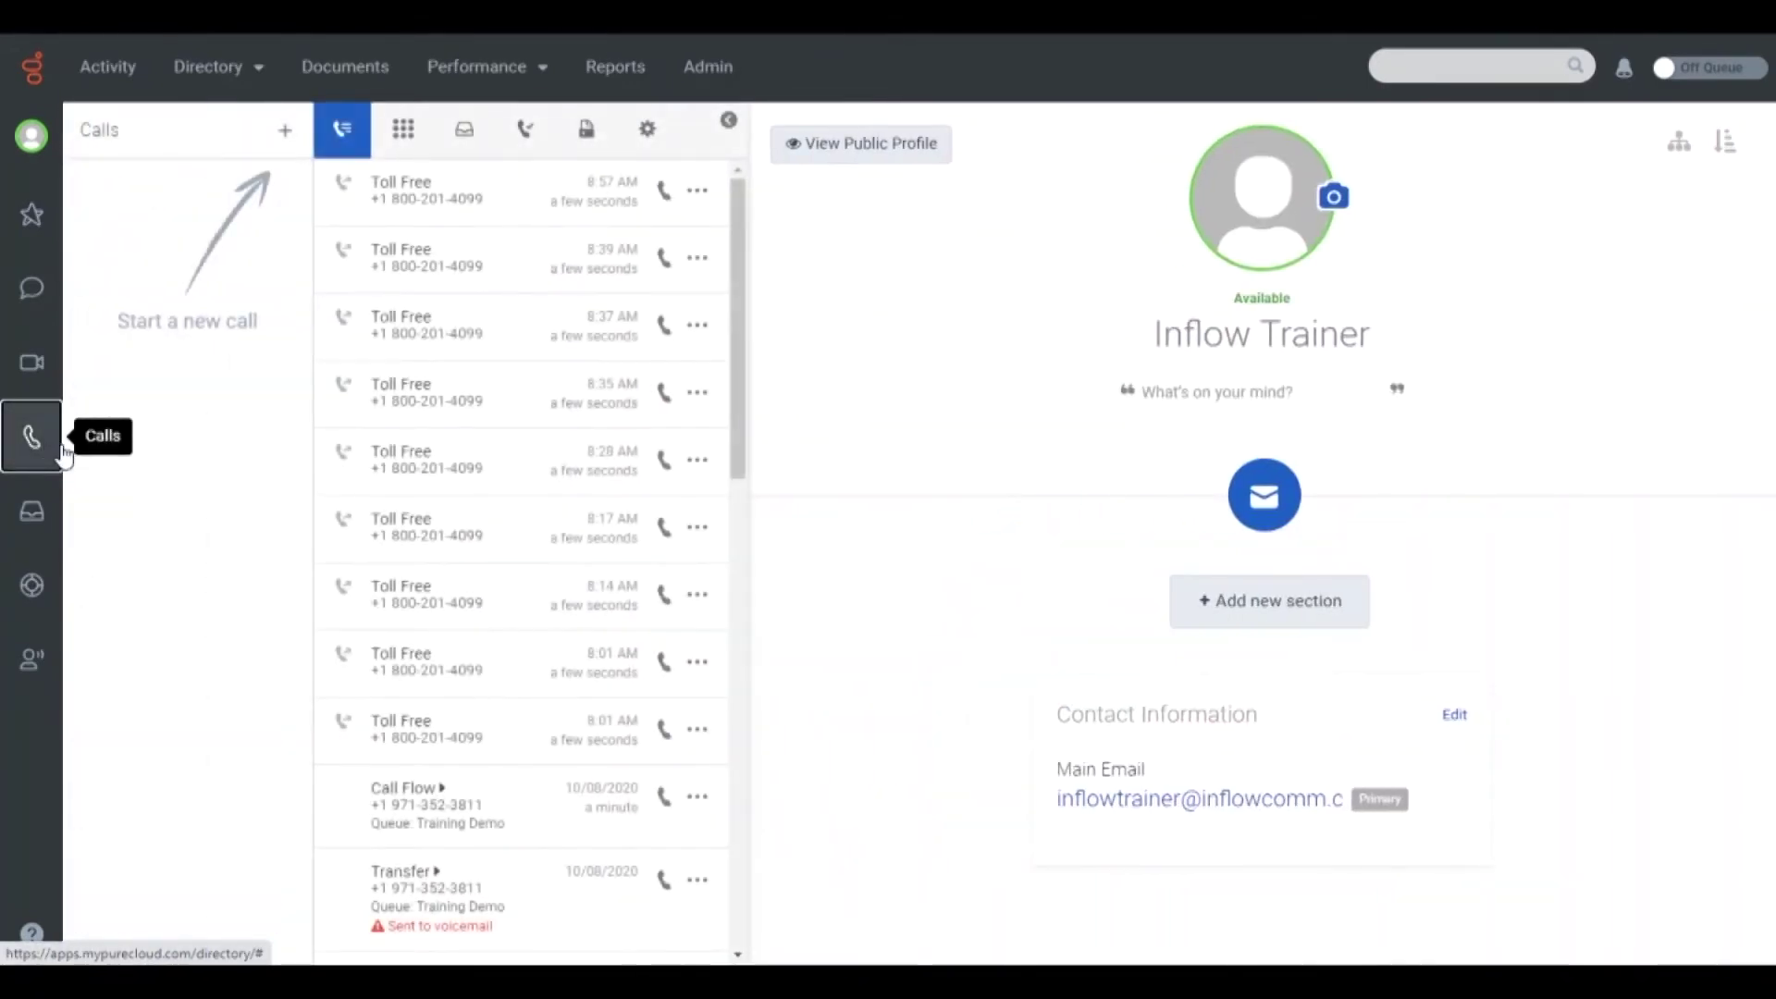
click(279, 134)
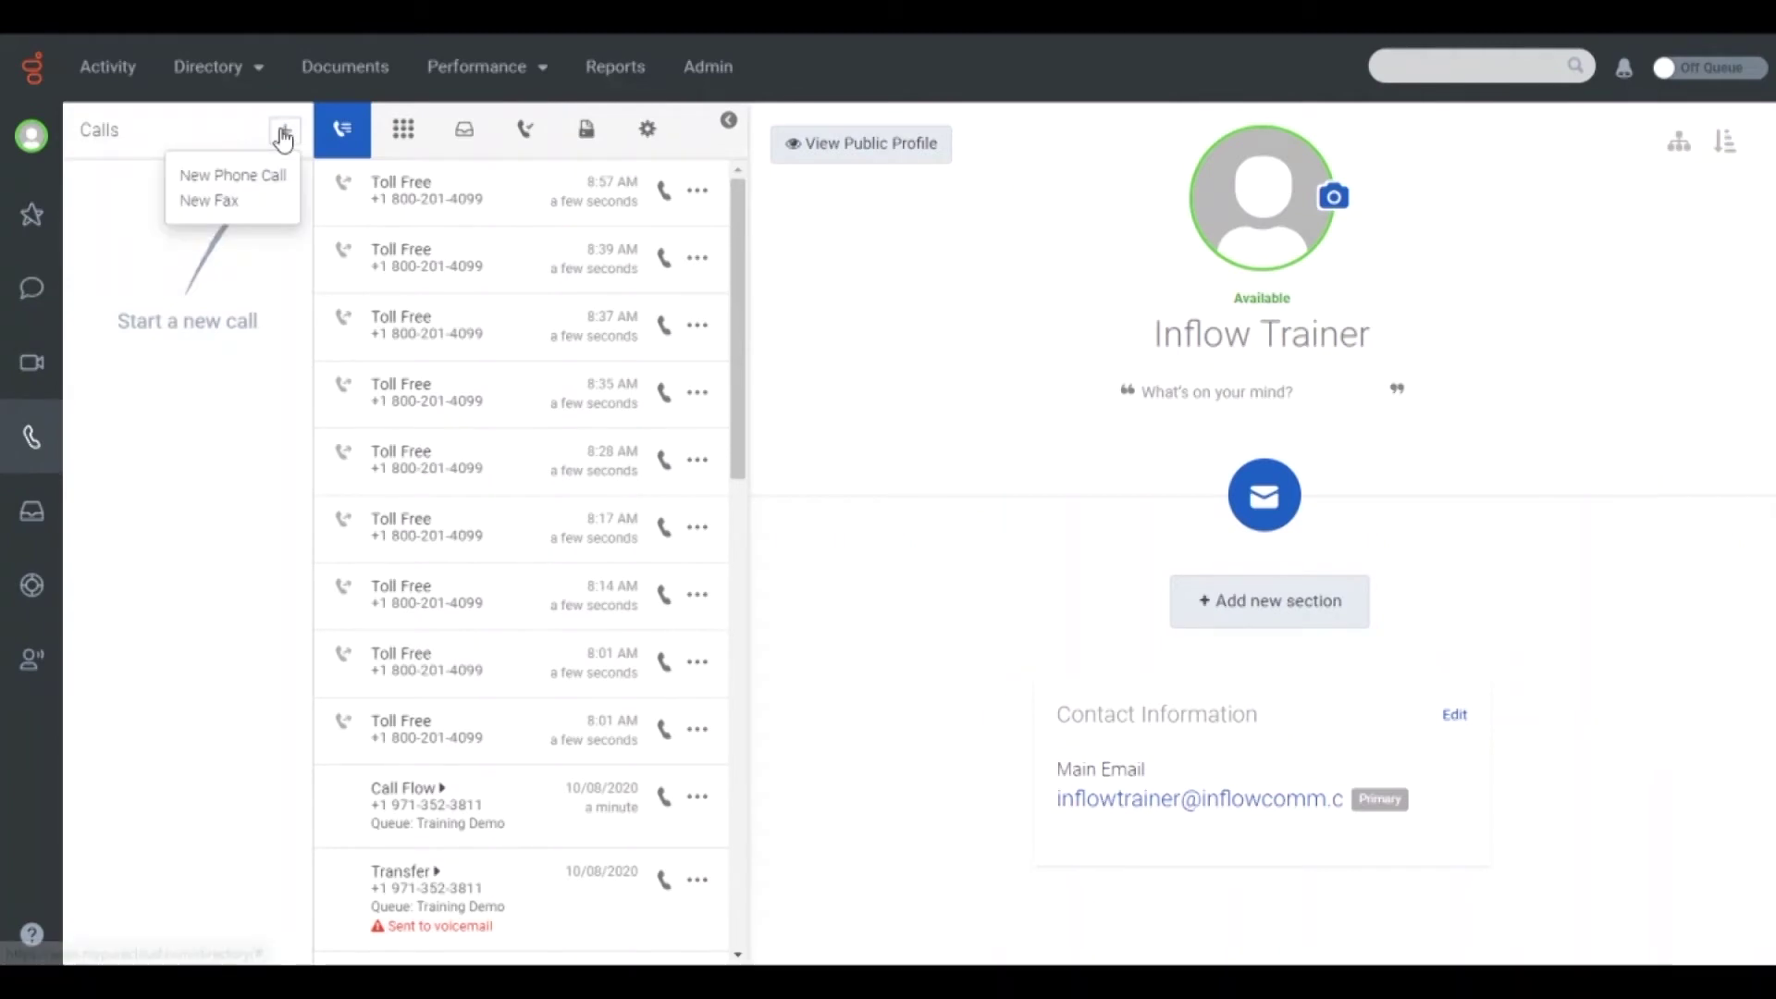
click(234, 203)
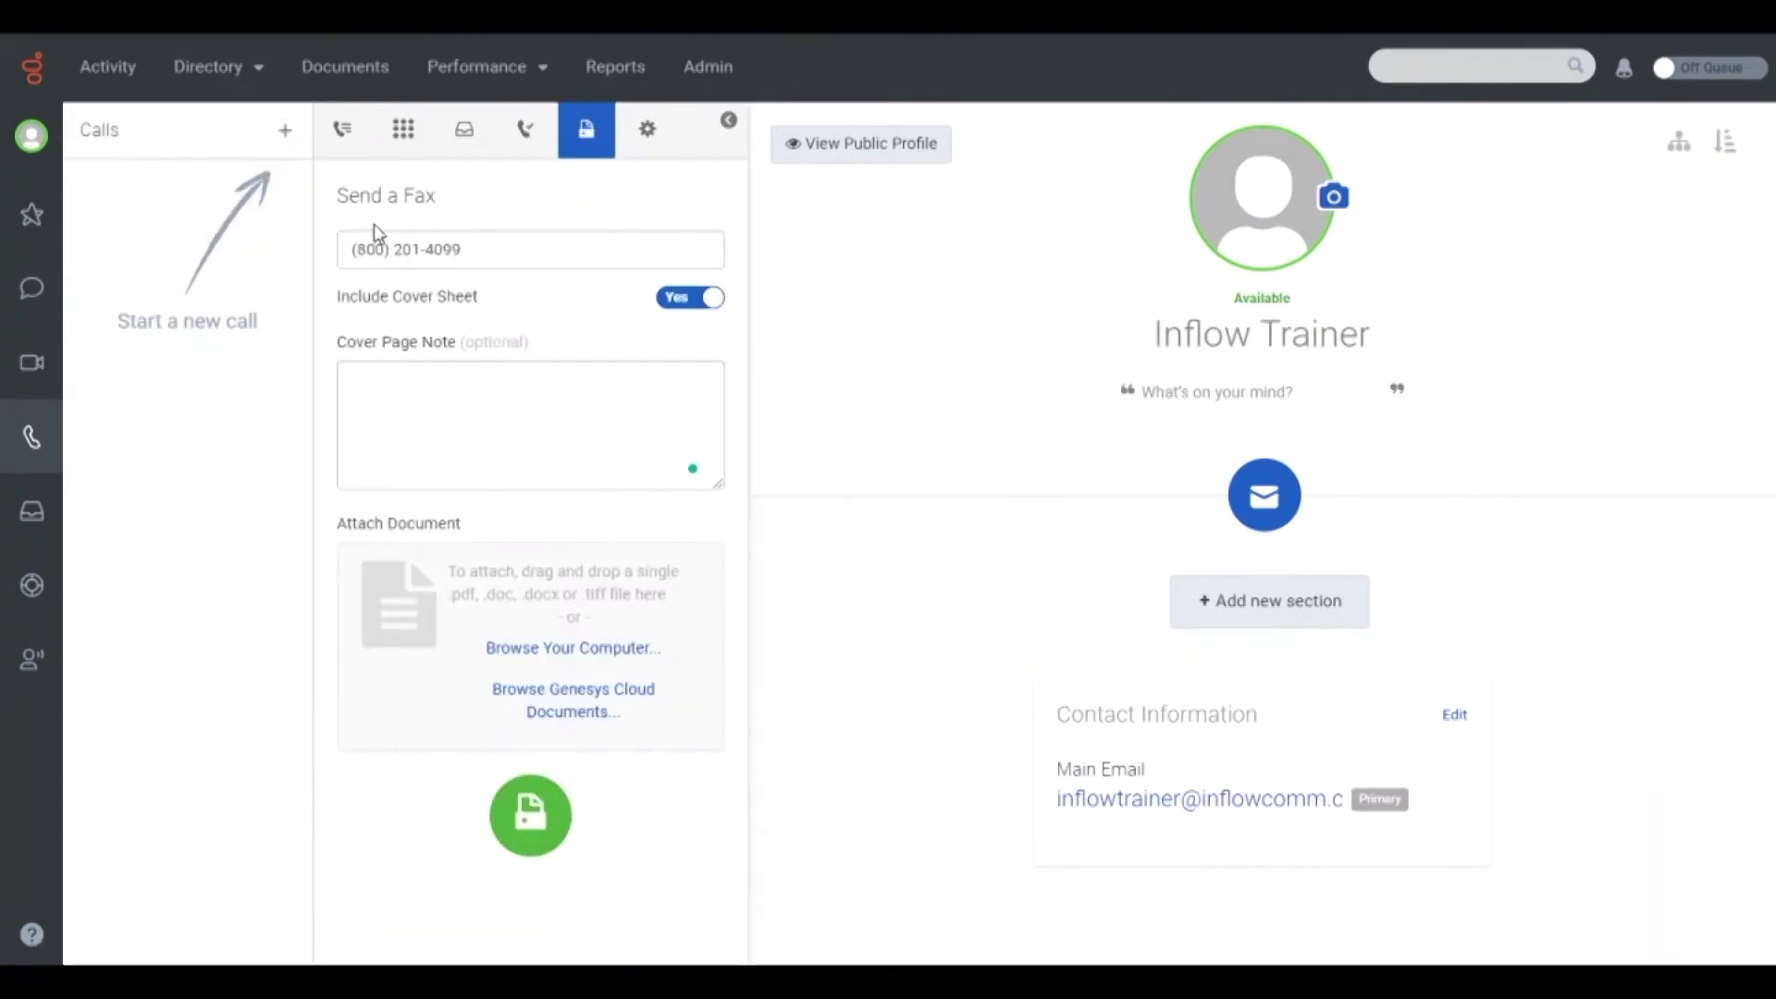
drag(471, 255, 333, 236)
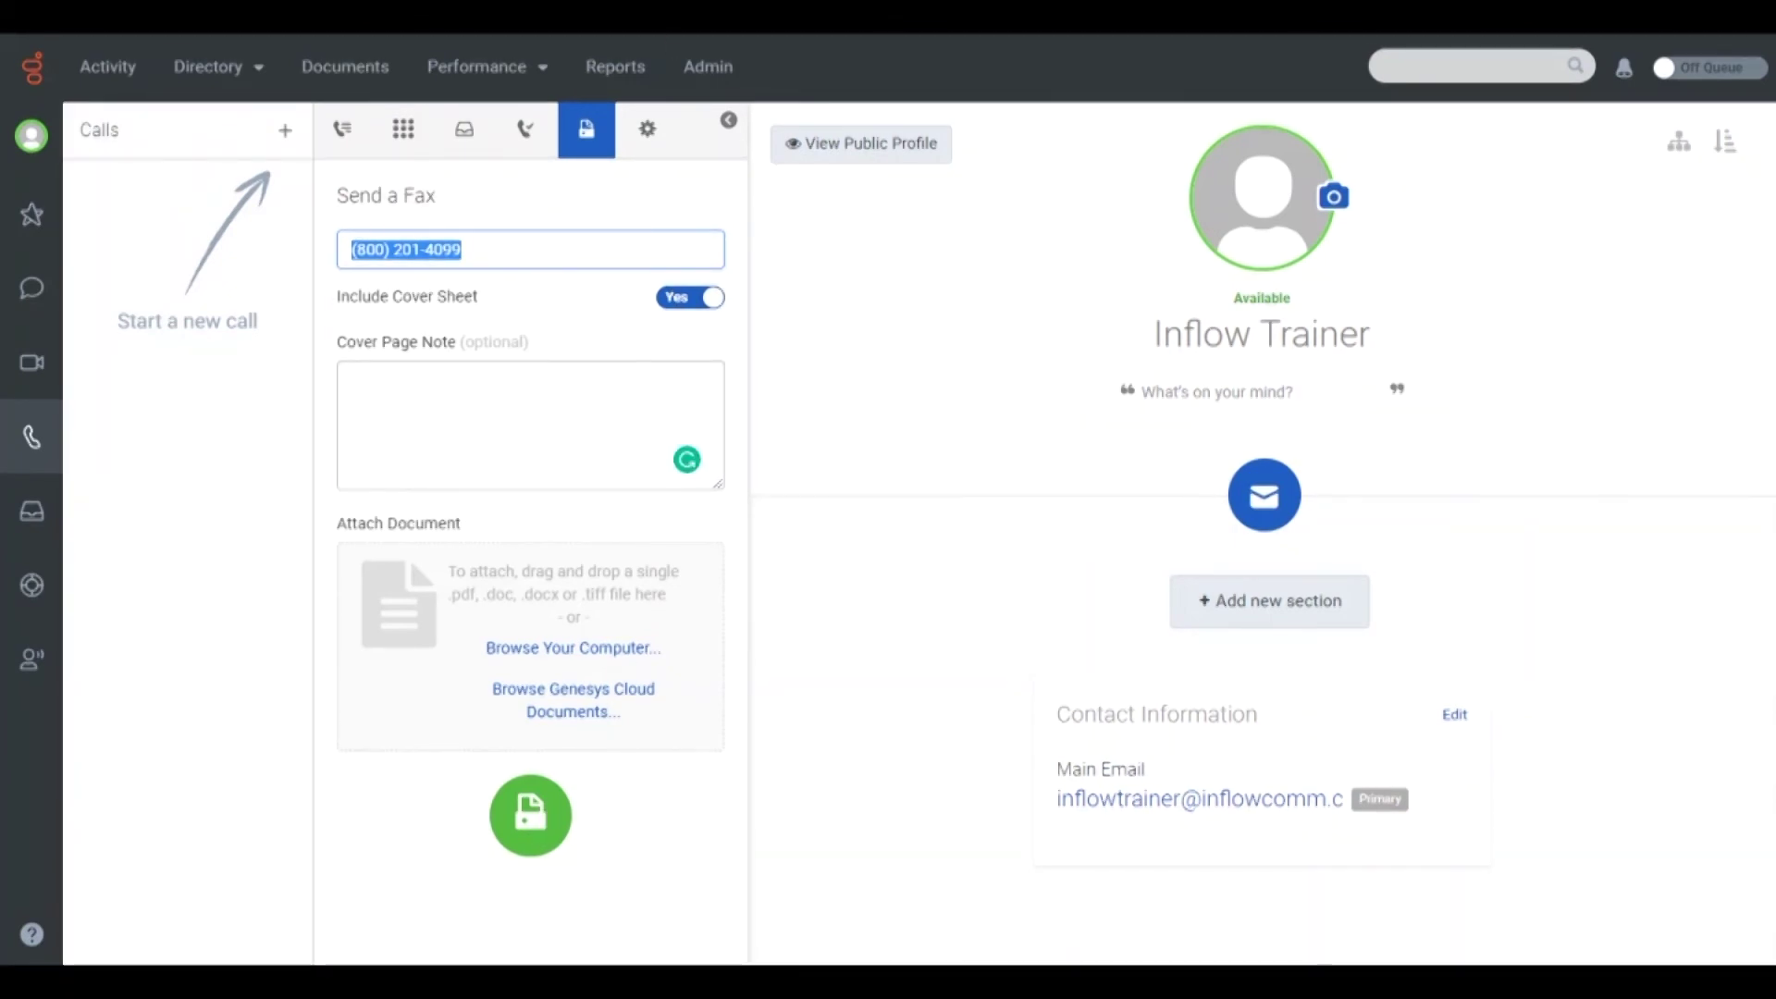
click(342, 129)
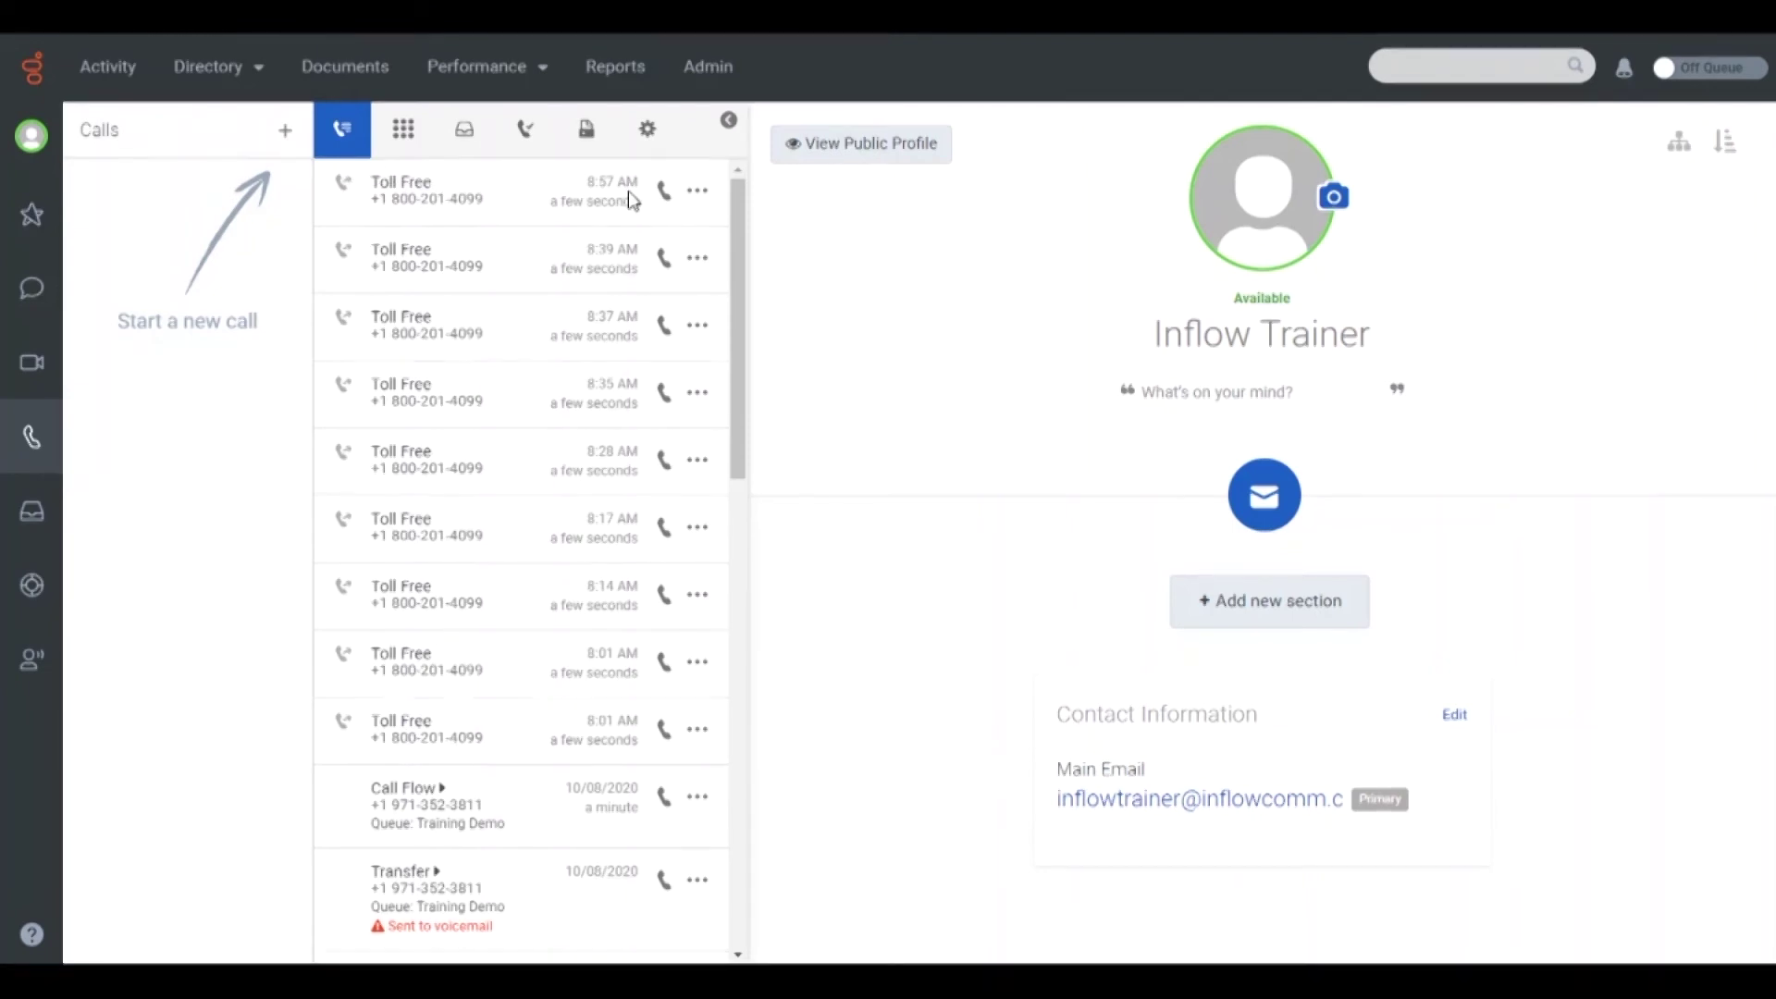
Check the latest call's options, including Voice Quality Issue, then close that menu
click(690, 201)
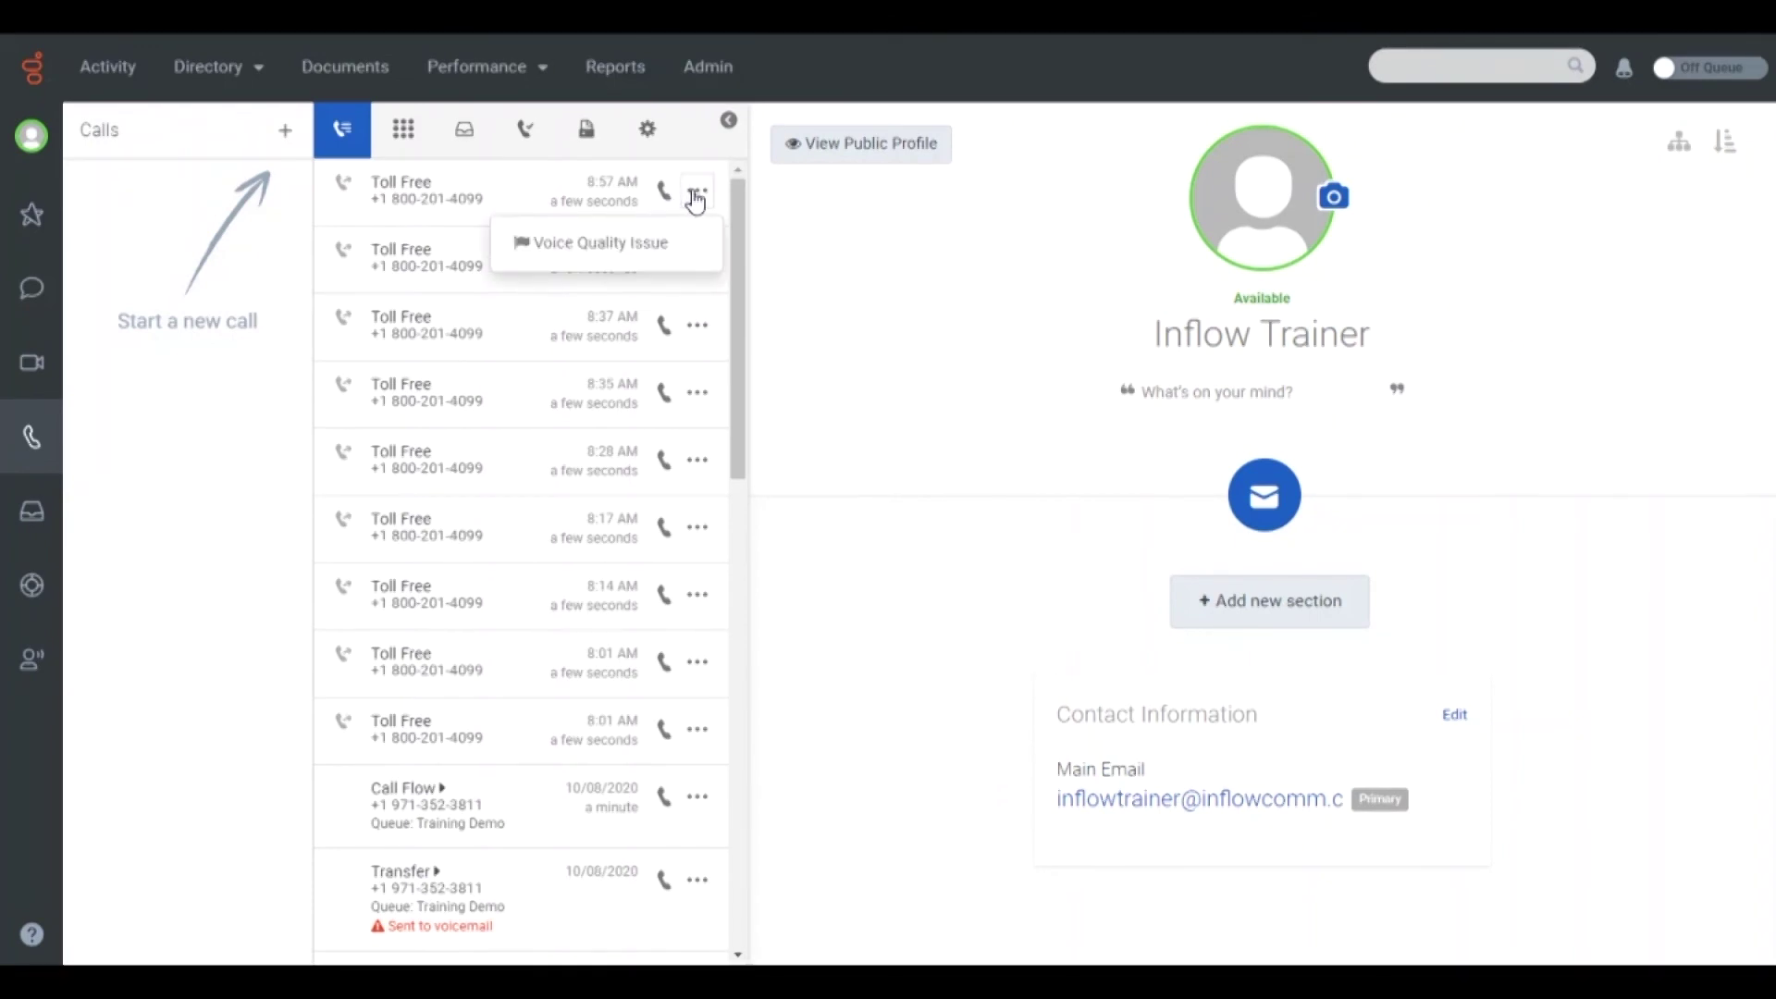
click(694, 201)
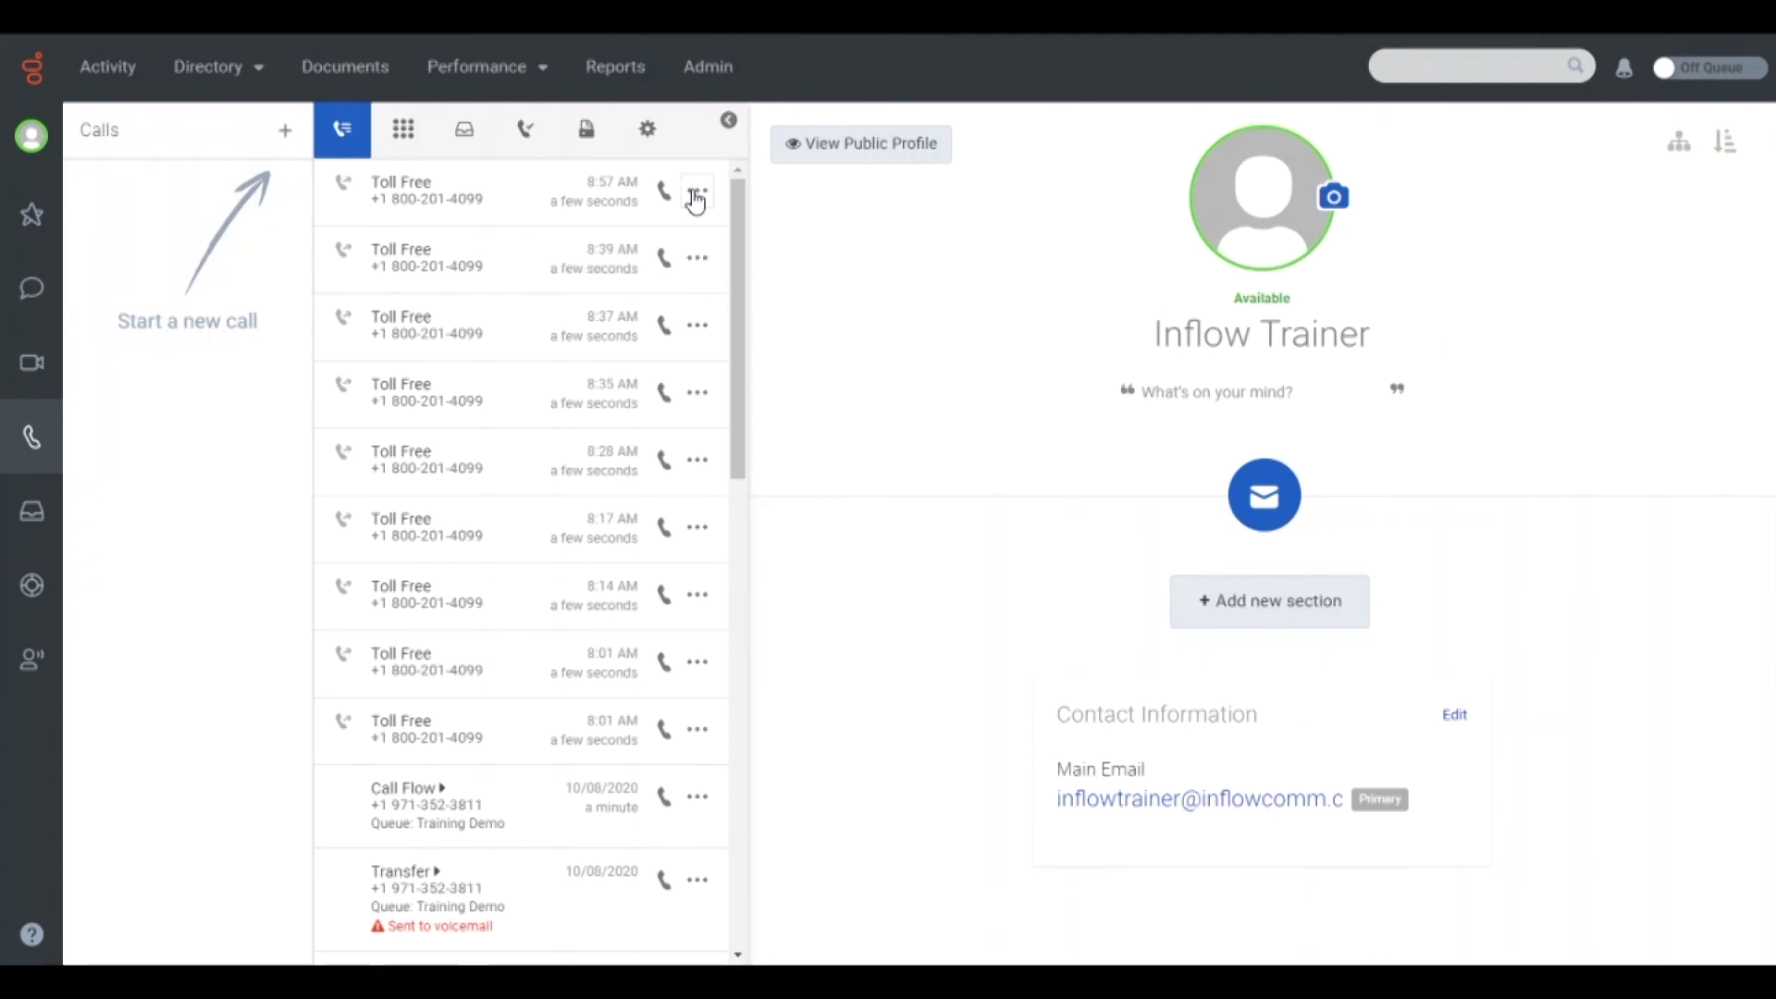